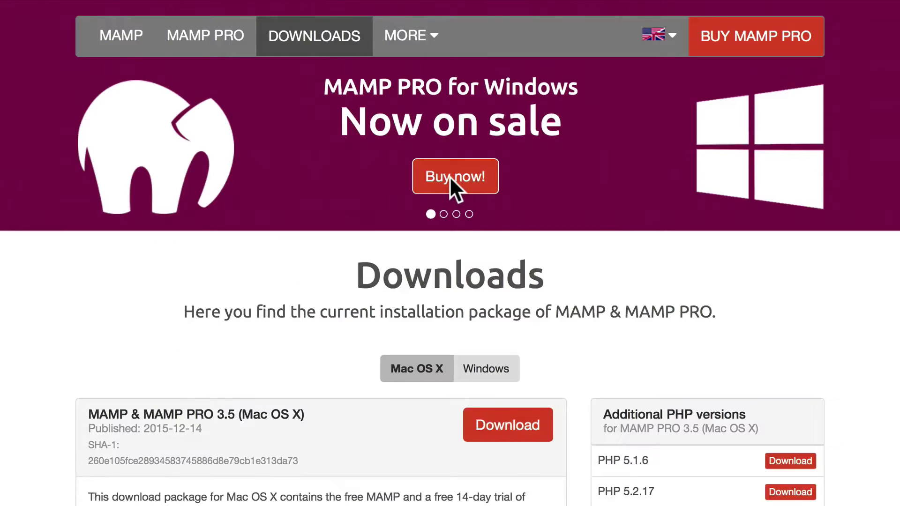
# Move the MAMP control window into view and return to the Safari WebStart page with its MySQL details.
pyautogui.scroll(-4, 449, 177)
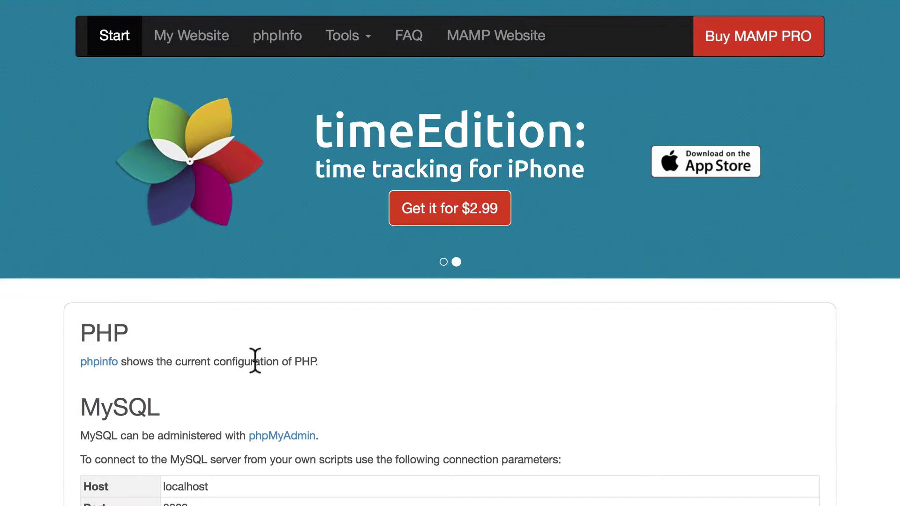
pyautogui.moveTo(0, 55); pyautogui.dragTo(302, 62)
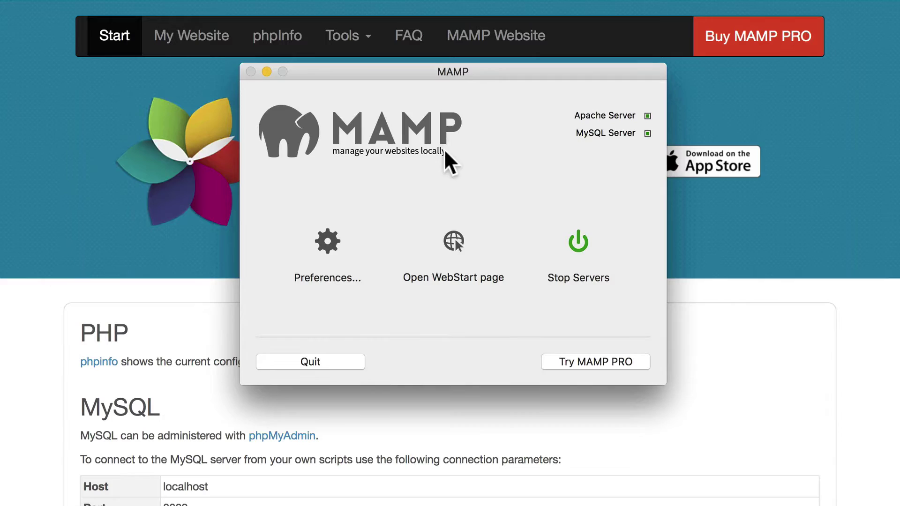
pyautogui.click(216, 317)
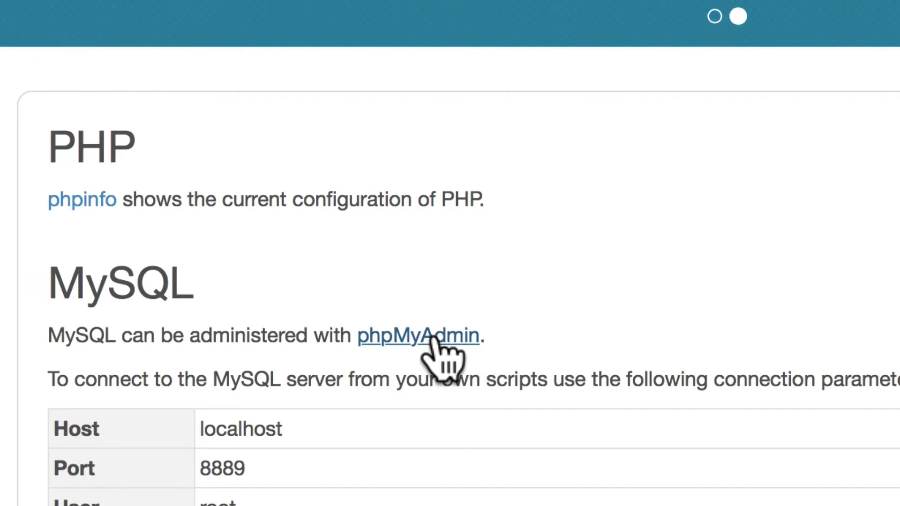
# Create an empty database named joomlaville from phpMyAdmin's Databases tab.
pyautogui.click(431, 336)
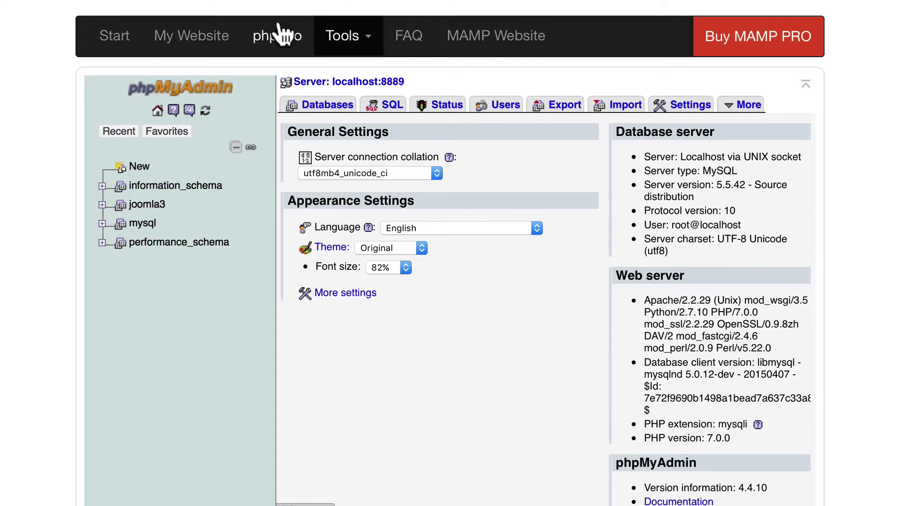
pyautogui.click(325, 110)
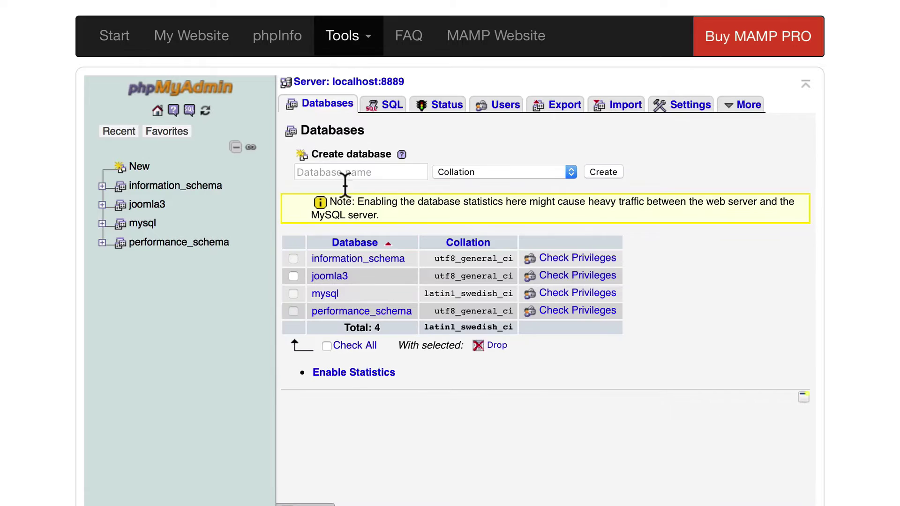
pyautogui.click(339, 171)
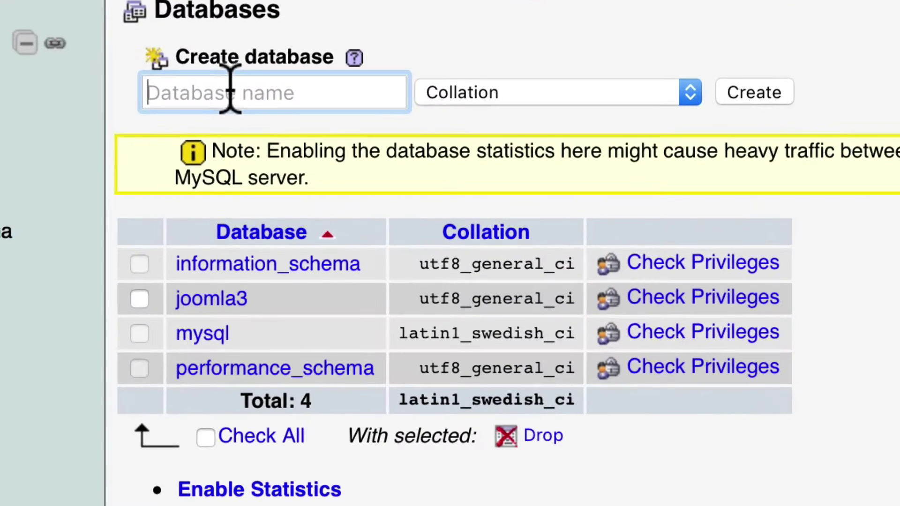
pyautogui.write('joomlaville')
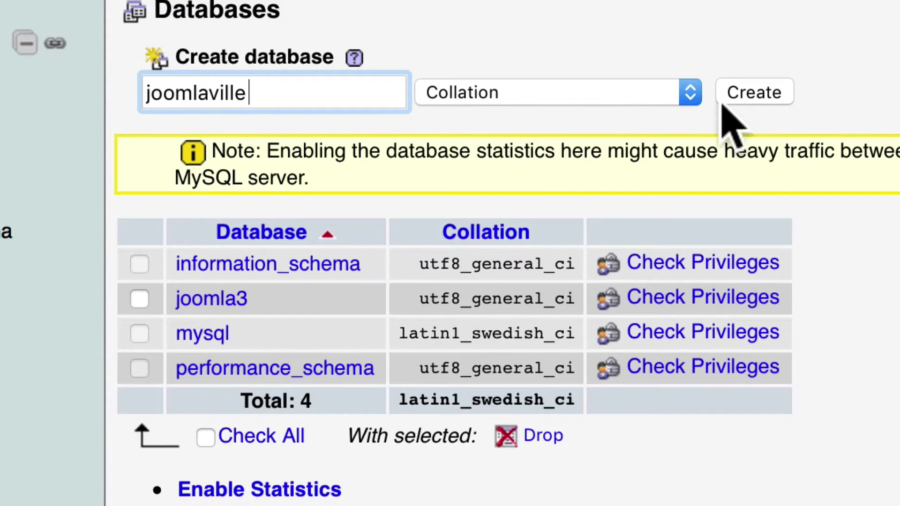
pyautogui.click(752, 89)
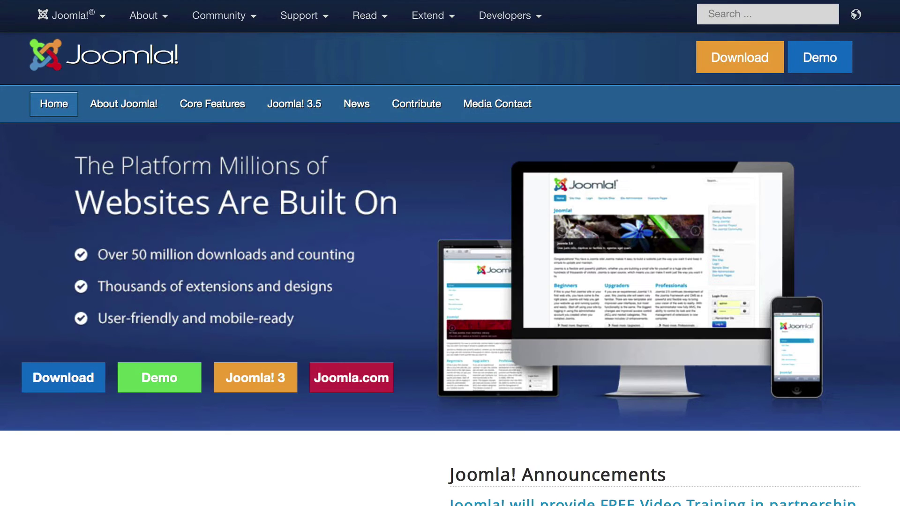
# Download the Joomla 3.5.1 Full Package from joomla.org, then bring MAMP forward.
pyautogui.click(74, 387)
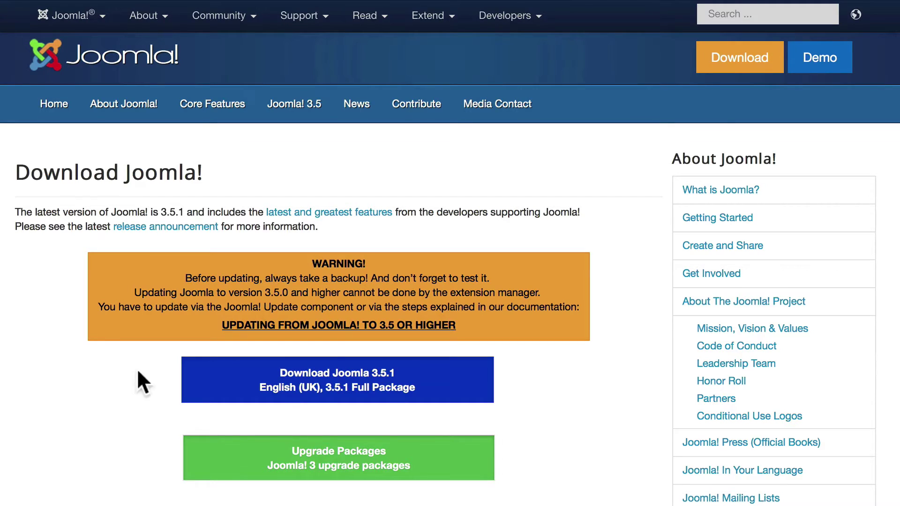
pyautogui.click(364, 373)
pyautogui.press('super+Tab')
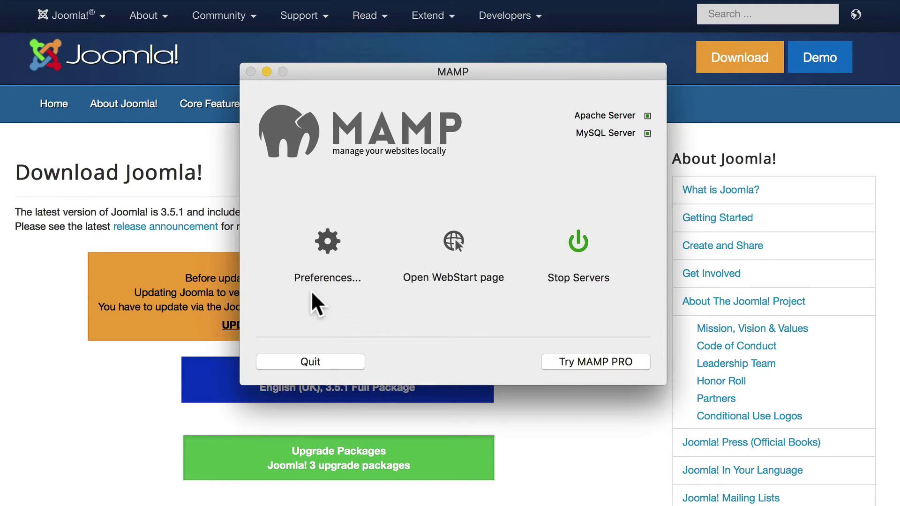
# Reveal the Web Server document root, Sites › mamp, in Finder from MAMP Preferences.
pyautogui.click(328, 239)
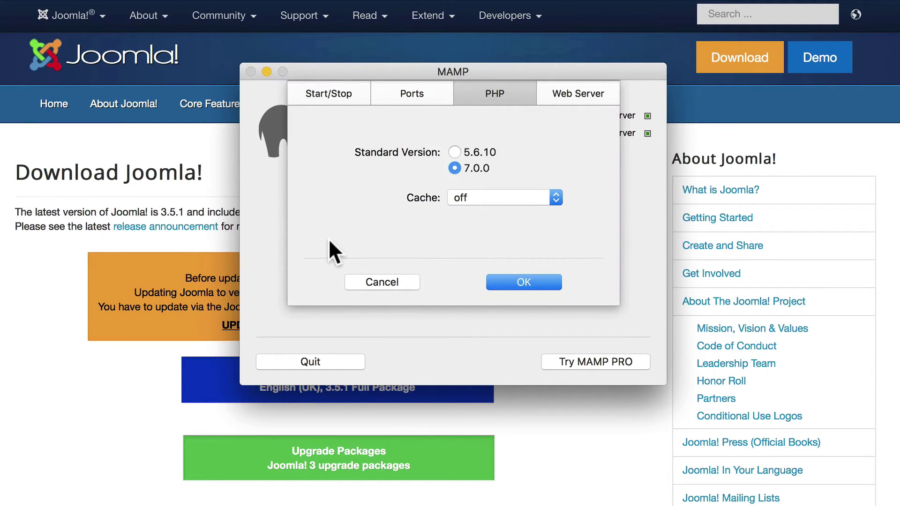
pyautogui.click(574, 95)
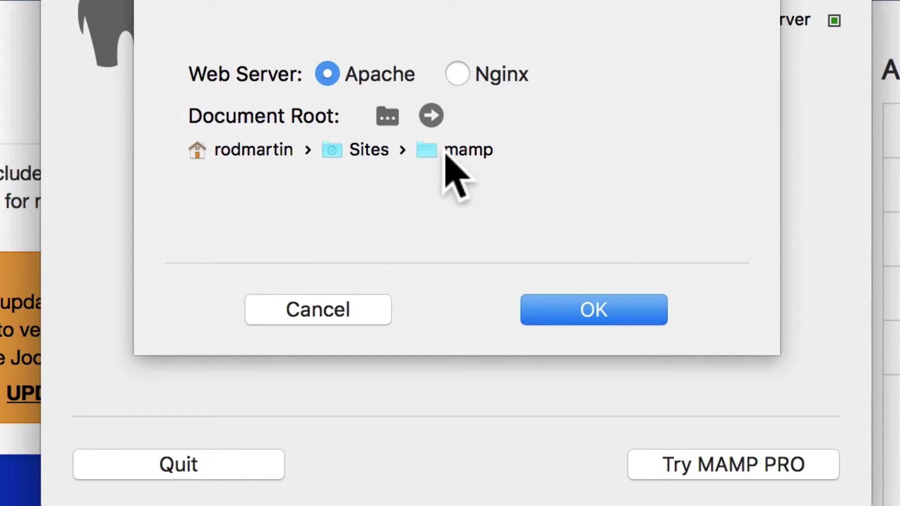
pyautogui.click(431, 116)
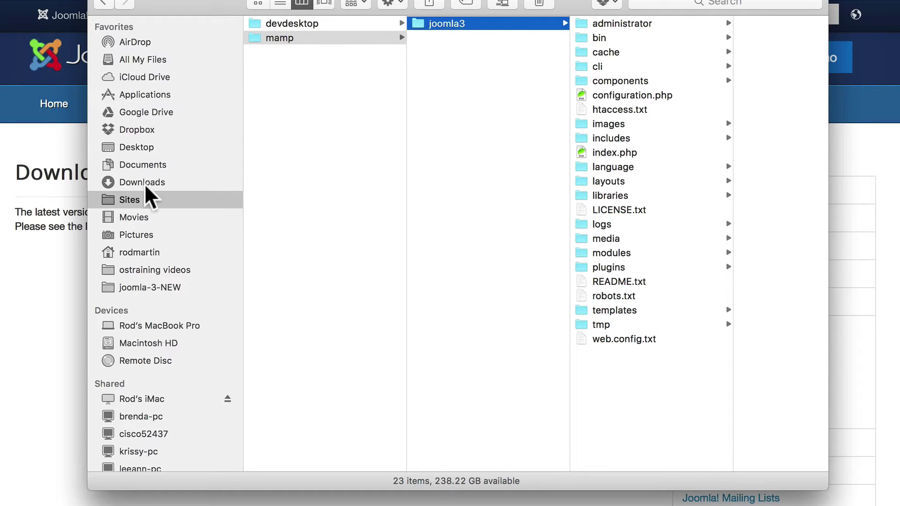
# Extract the Joomla 3.5.1 zip inside the mamp folder and rename the resulting folder joomlaville.
pyautogui.moveTo(126, 131); pyautogui.dragTo(449, 70)
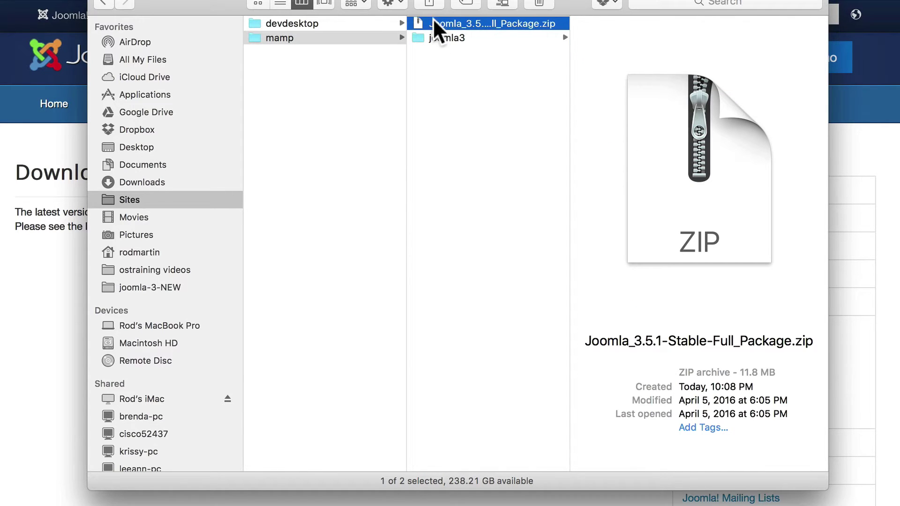
pyautogui.doubleClick(419, 22)
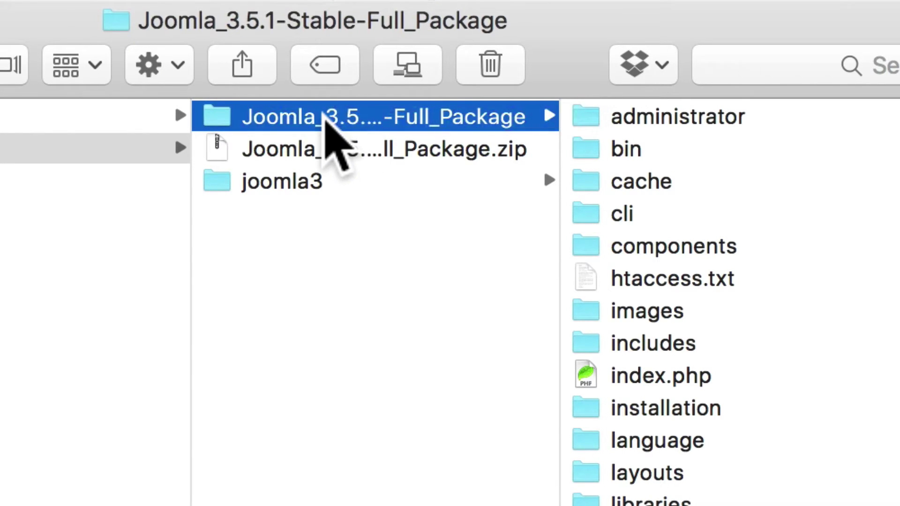
pyautogui.click(326, 117)
pyautogui.write('joomlaville')
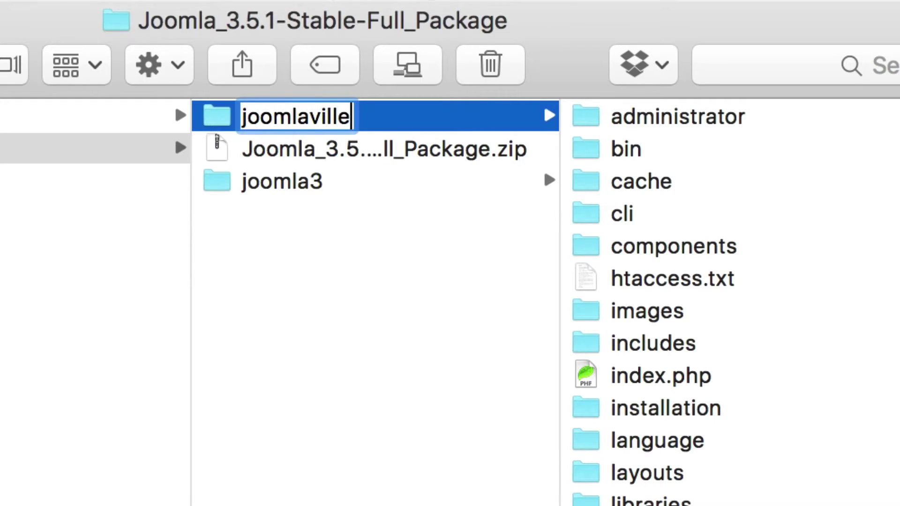
pyautogui.press('Return')
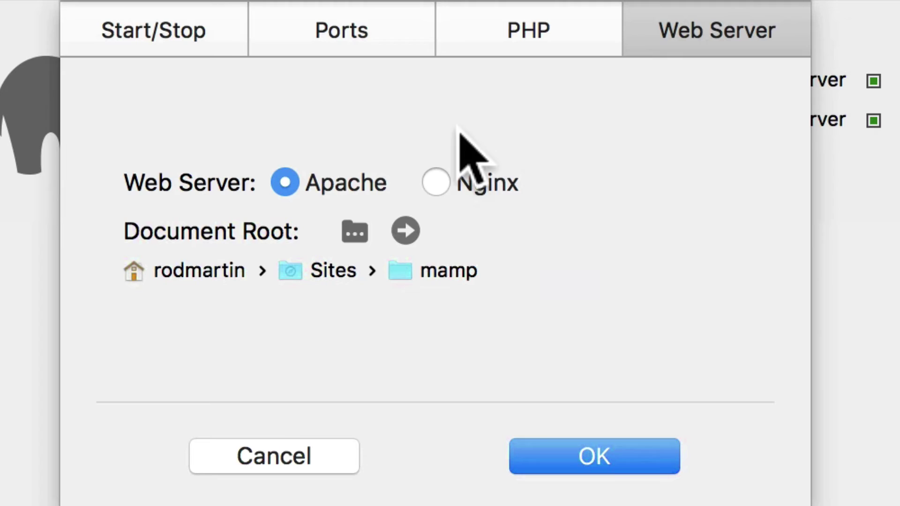
# Load localhost:8888/joomlaville/ in Safari to bring up the Joomla installer.
pyautogui.click(312, 450)
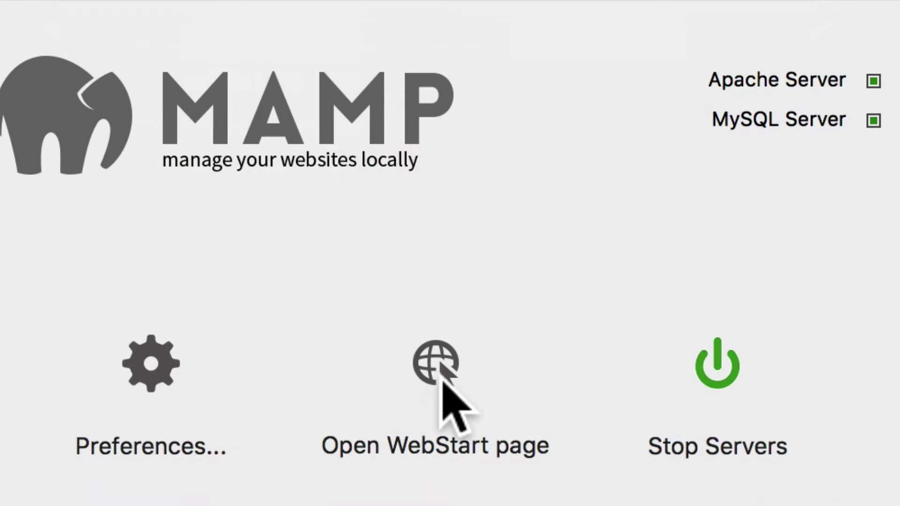
pyautogui.click(439, 377)
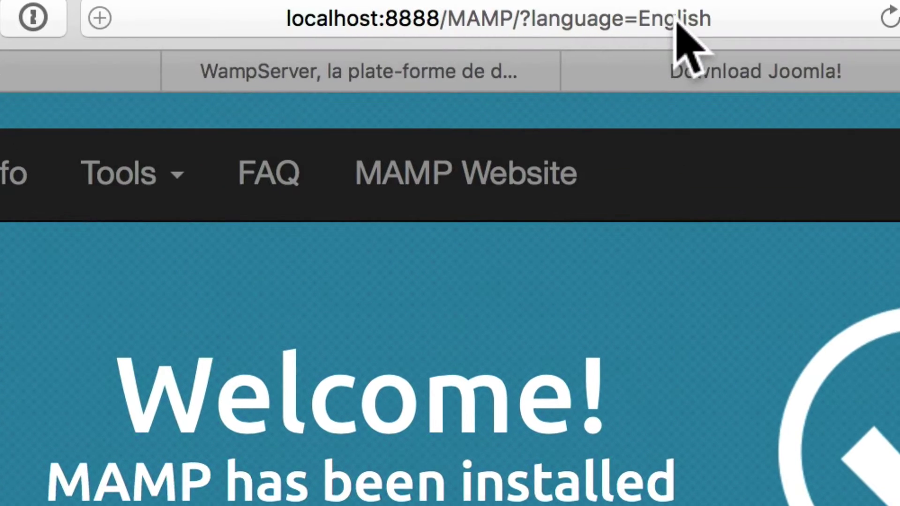
pyautogui.click(637, 23)
pyautogui.click(713, 22)
pyautogui.doubleClick(713, 21)
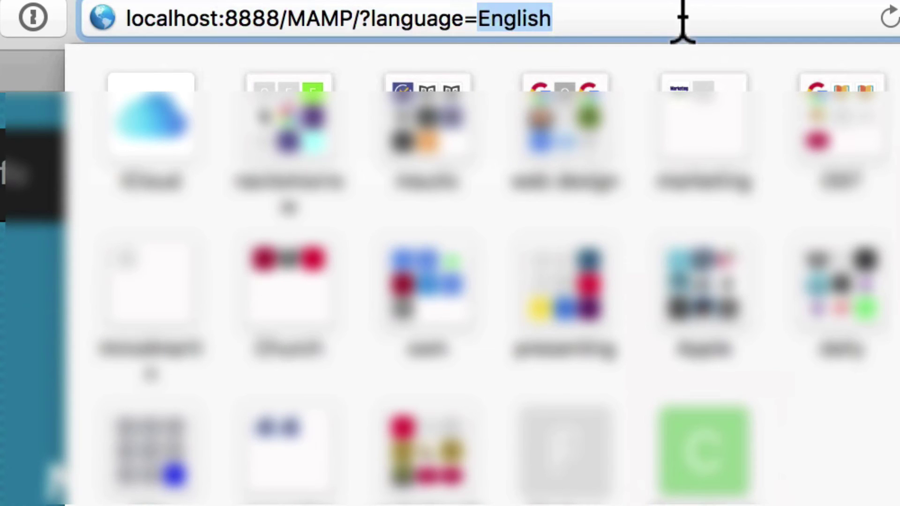
pyautogui.moveTo(712, 21); pyautogui.dragTo(343, 18)
pyautogui.write('joomlavi')
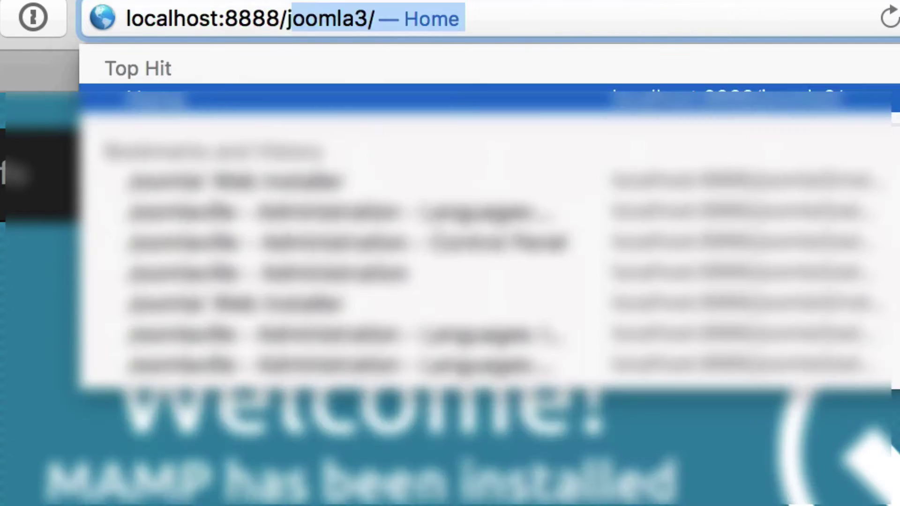
pyautogui.write('lle/')
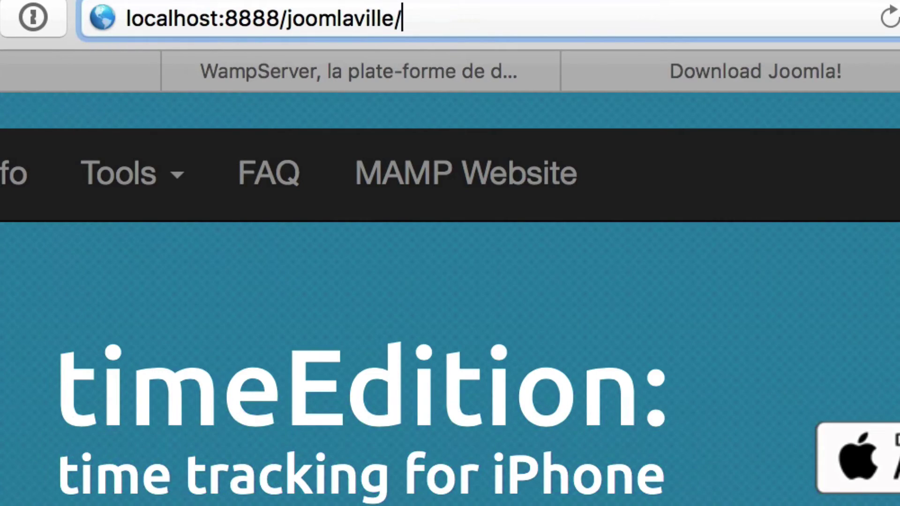
pyautogui.press('Return')
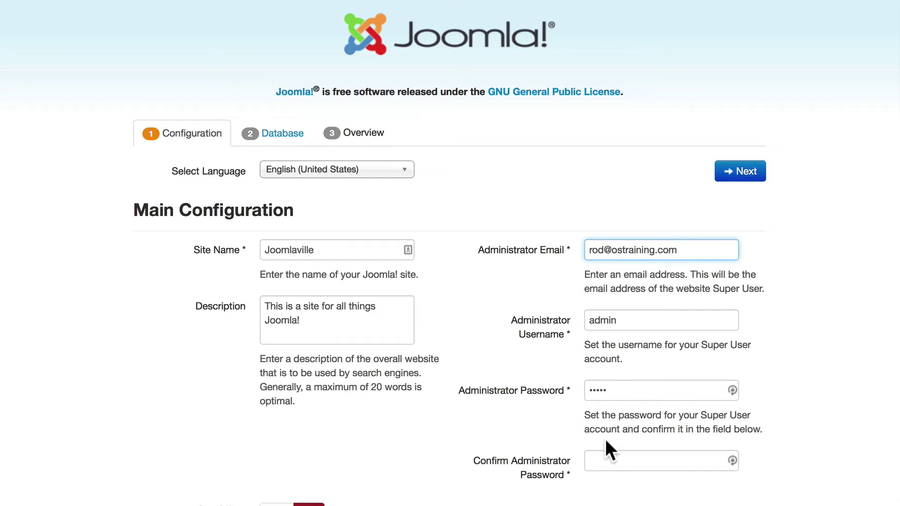
# Retype the administrator password in the Confirm Administrator Password field.
pyautogui.click(604, 459)
pyautogui.write('admin')
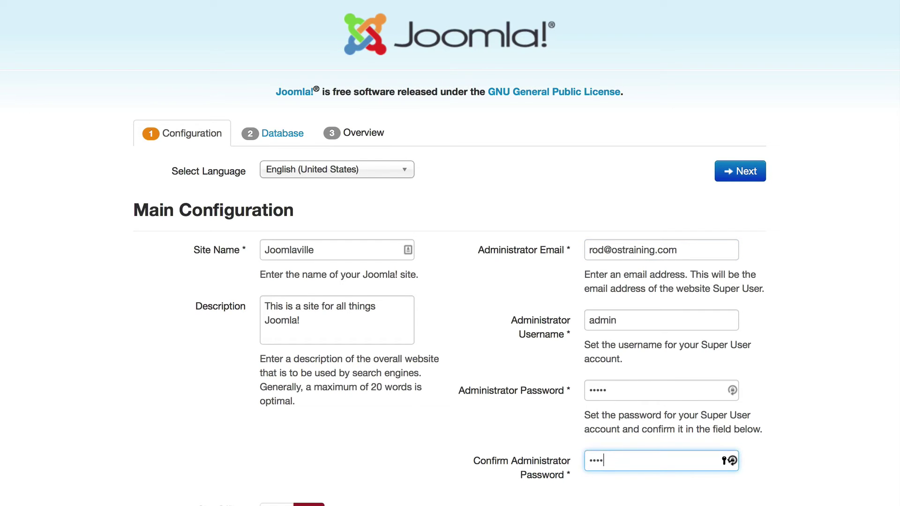
pyautogui.scroll(-5, 409, 367)
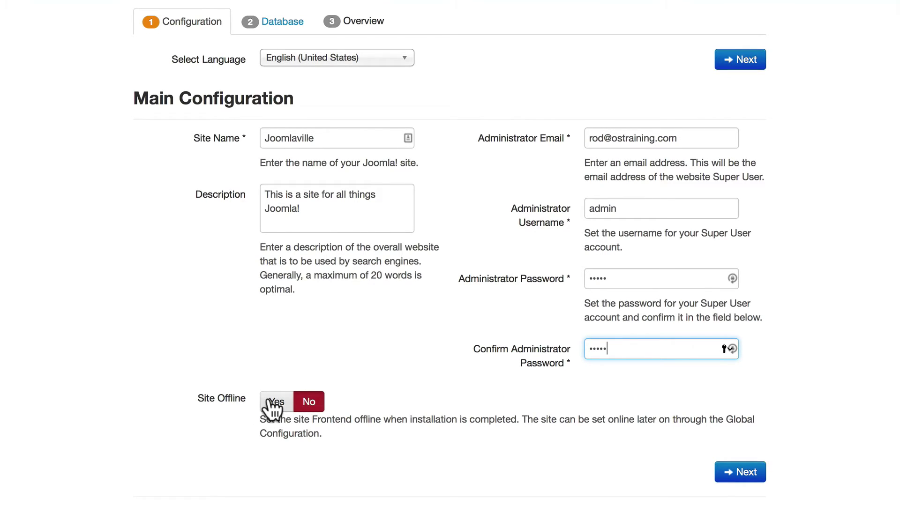
# Submit the site configuration, then the MySQLi database settings: localhost, root, joomla3, prefix v1k8j_.
pyautogui.click(745, 472)
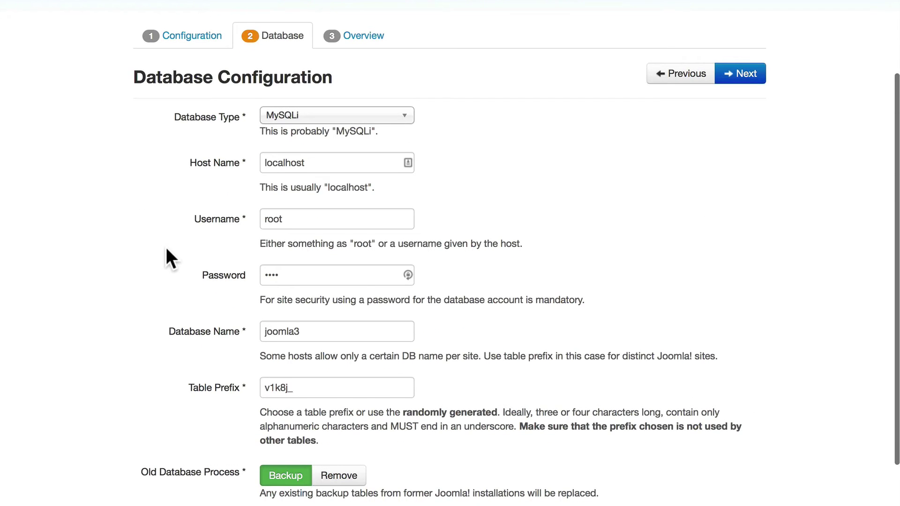
pyautogui.scroll(-1, 165, 245)
pyautogui.scroll(1, 165, 247)
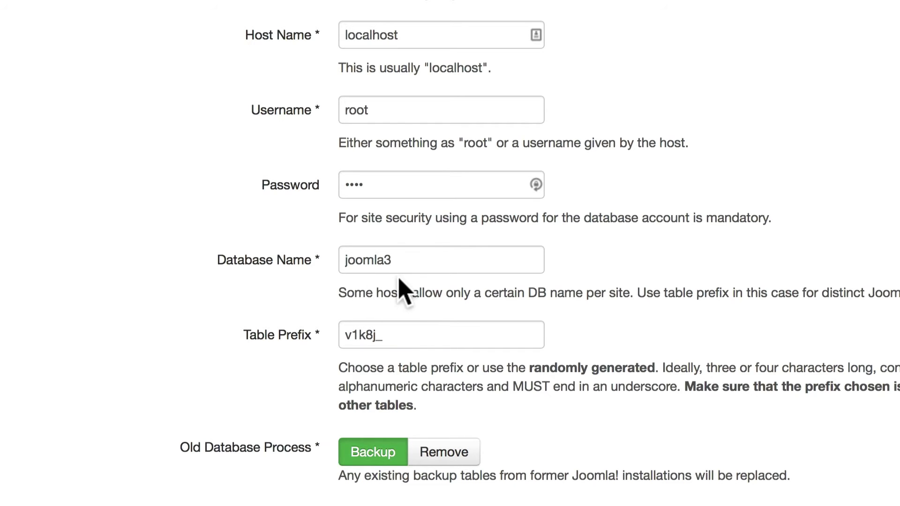
pyautogui.scroll(-2, 263, 353)
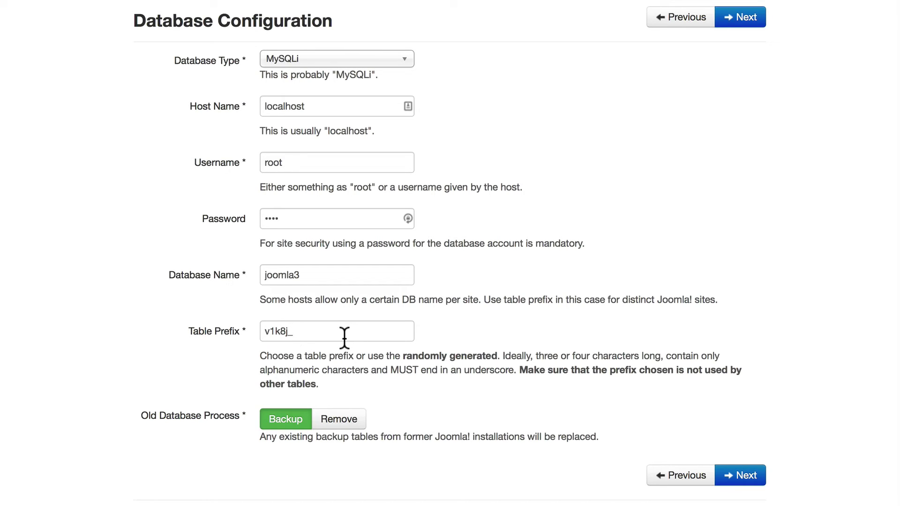
pyautogui.scroll(-1, 388, 402)
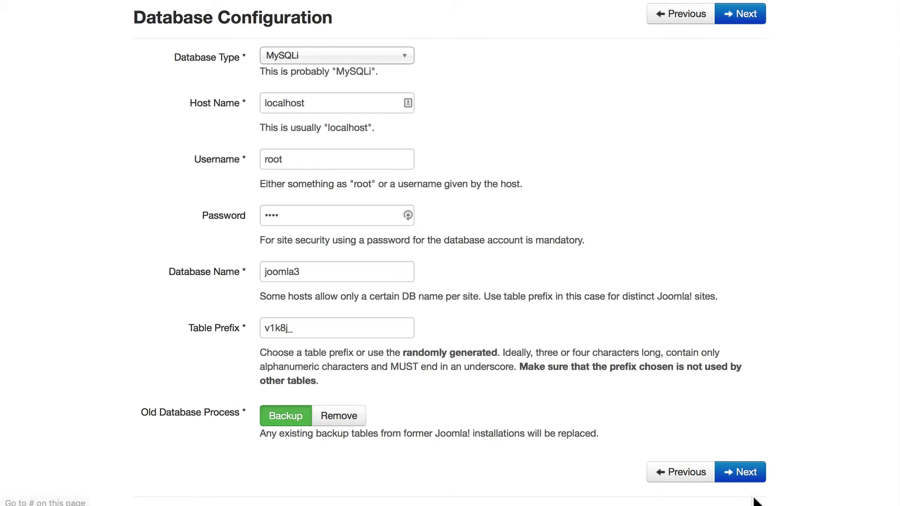
pyautogui.click(746, 475)
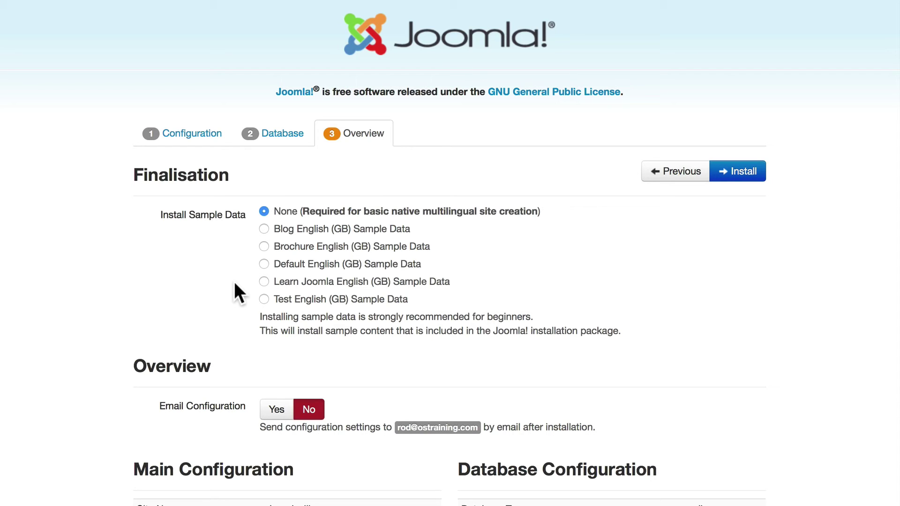
# Scroll through the Overview summary and Pre-Installation Check, confirming every item shows Yes.
pyautogui.scroll(-5, 236, 283)
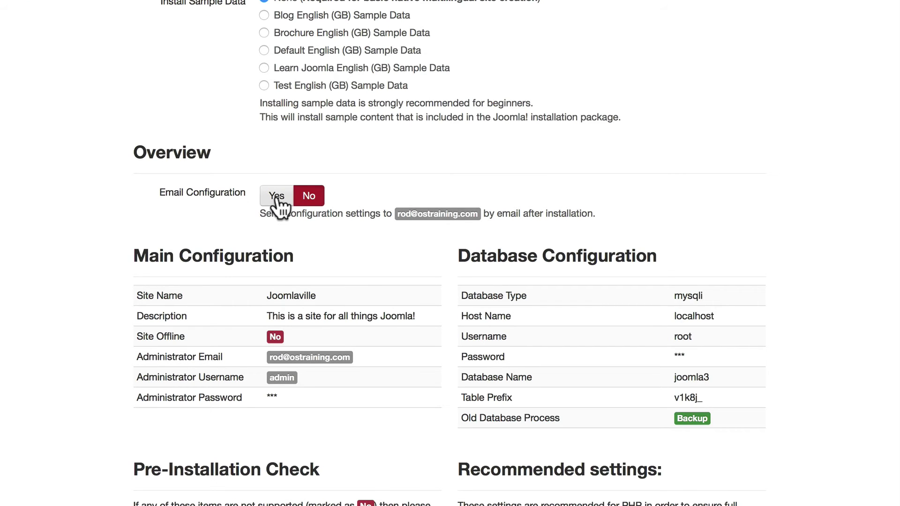
pyautogui.scroll(-4, 144, 245)
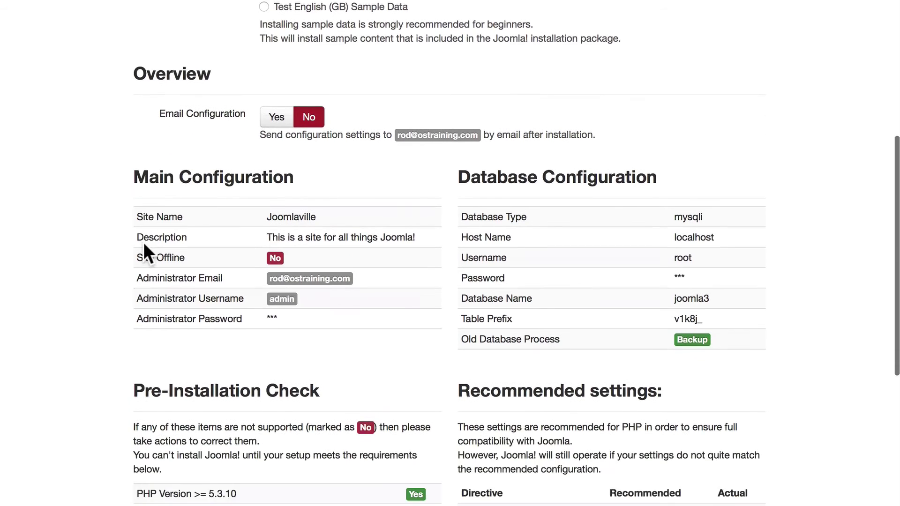
pyautogui.scroll(-4, 143, 243)
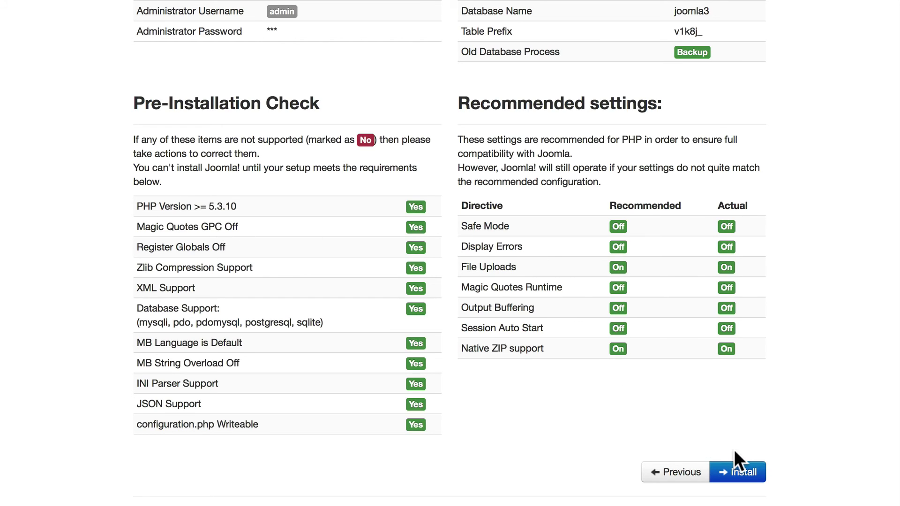
# Install Joomla, delete the installation folder, and go to the Administrator login page.
pyautogui.click(745, 474)
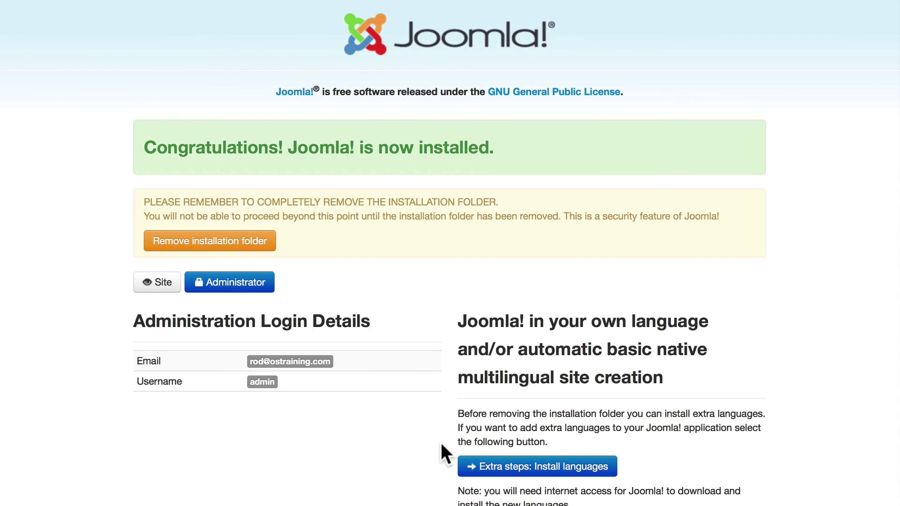
pyautogui.click(203, 242)
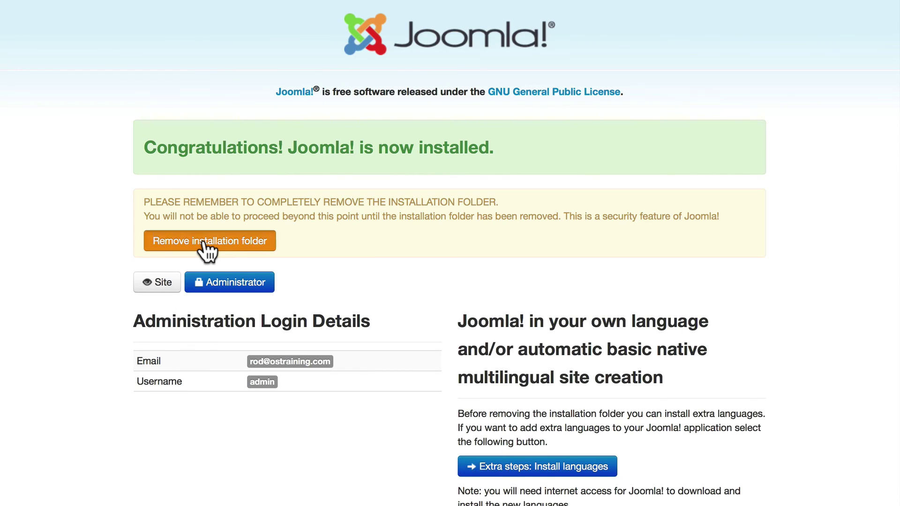
pyautogui.click(225, 282)
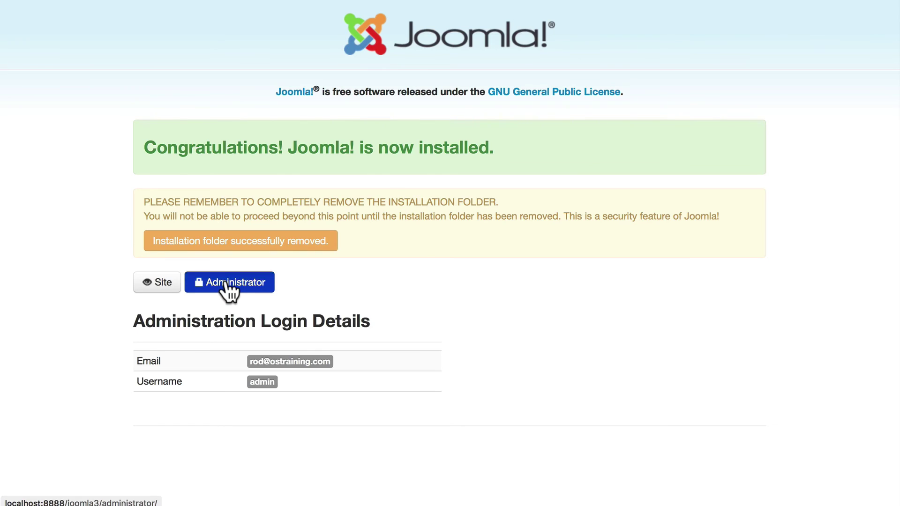
# Log in to the Joomla administrator with the admin credentials and always allow basic statistics collection.
pyautogui.write('admin')
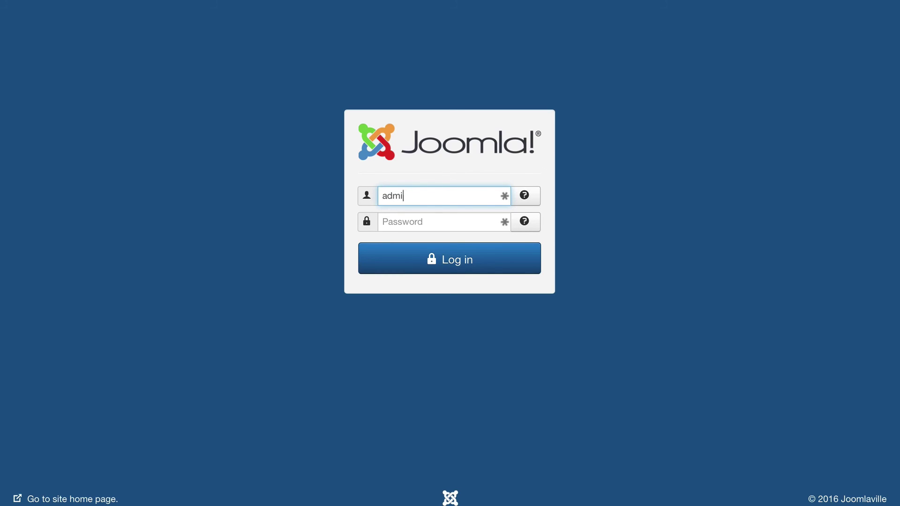
pyautogui.press('Tab')
pyautogui.write('admin')
pyautogui.press('Return')
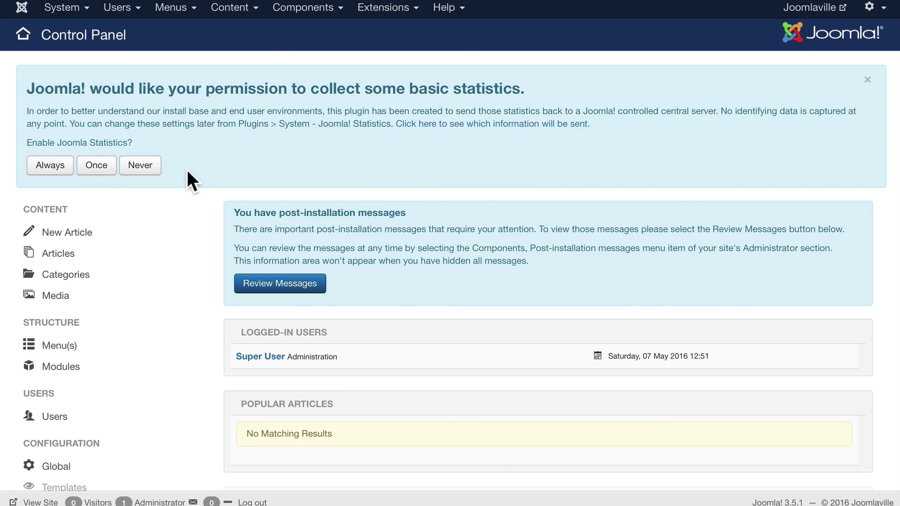
pyautogui.click(50, 165)
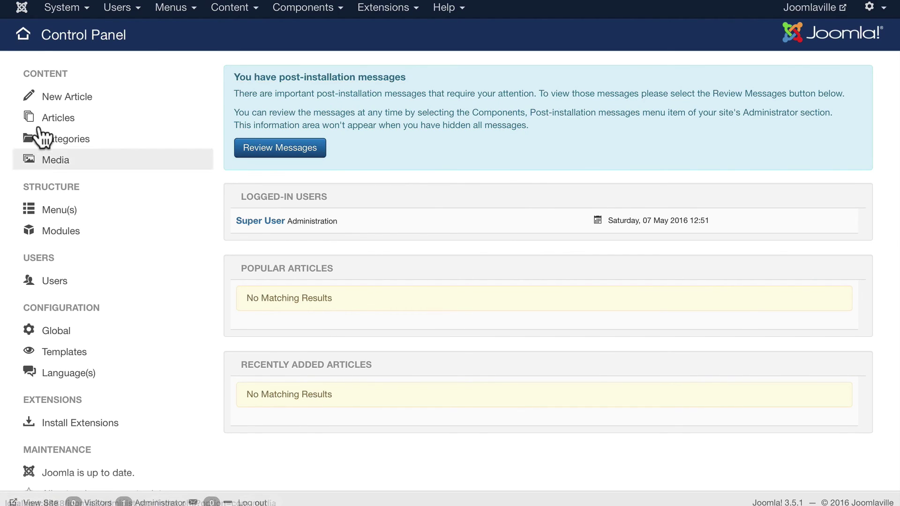
# In Global Configuration, change Session Lifetime from 15 to 360 minutes and Save & Close.
pyautogui.click(67, 9)
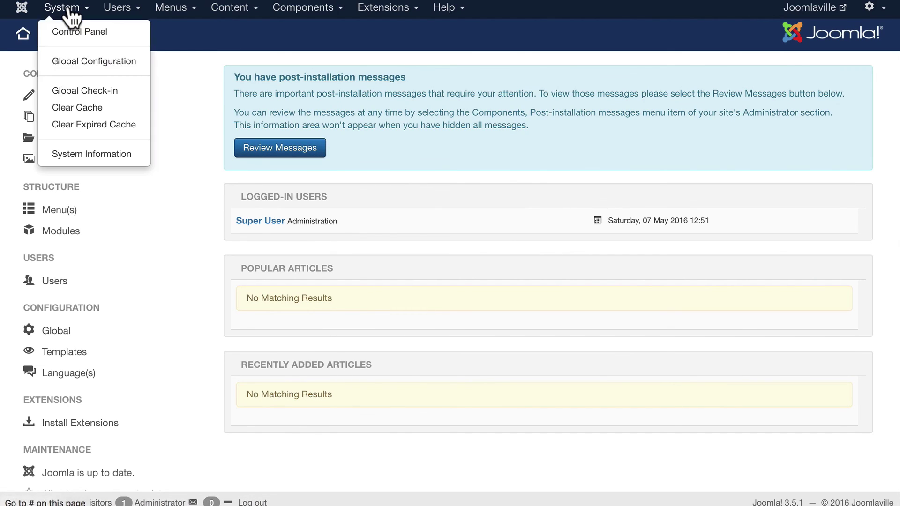
pyautogui.click(64, 65)
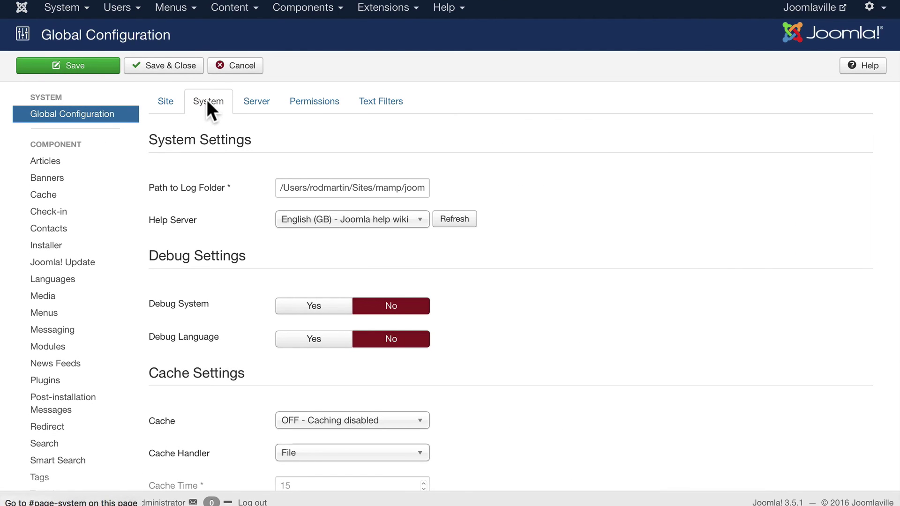
pyautogui.scroll(-5, 254, 199)
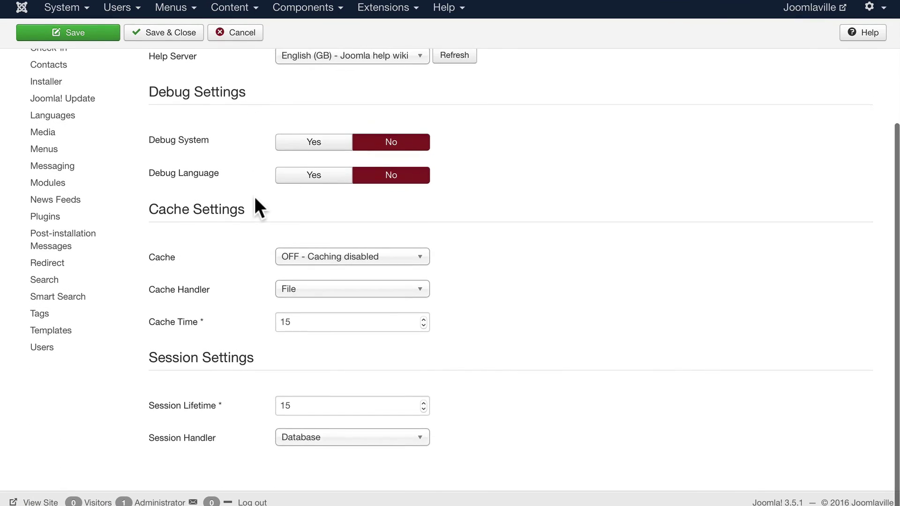
pyautogui.click(292, 409)
pyautogui.press('BackSpace')
pyautogui.press('BackSpace')
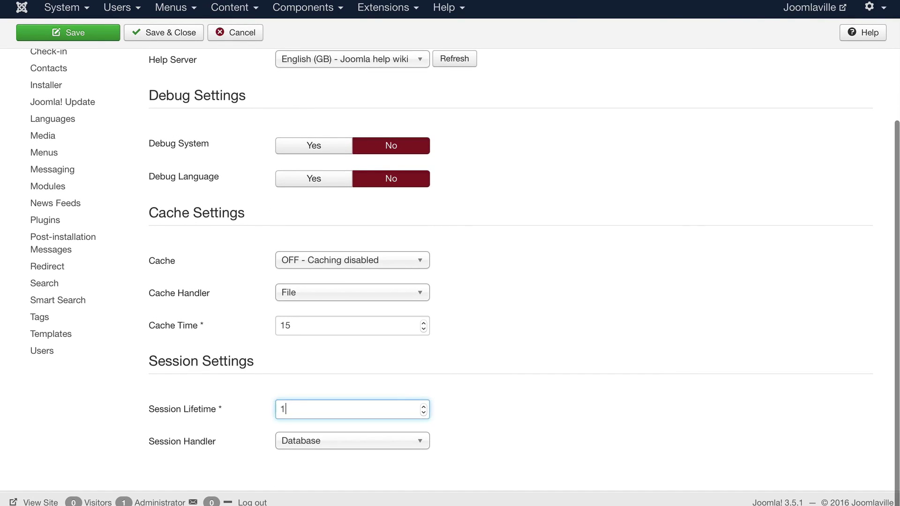
pyautogui.write('360')
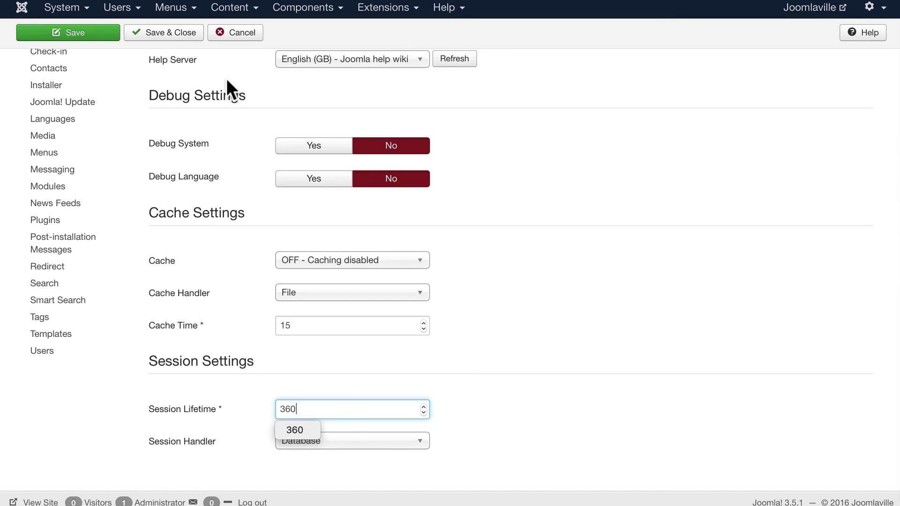
pyautogui.click(169, 33)
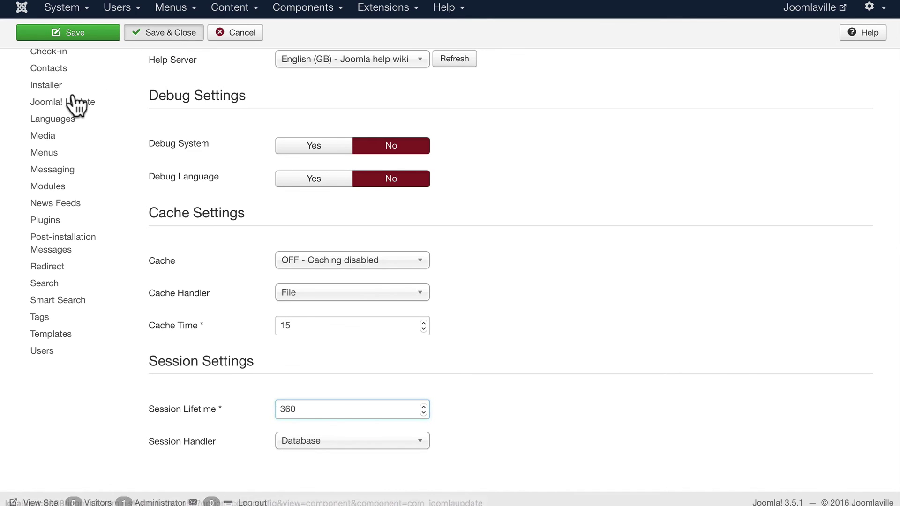